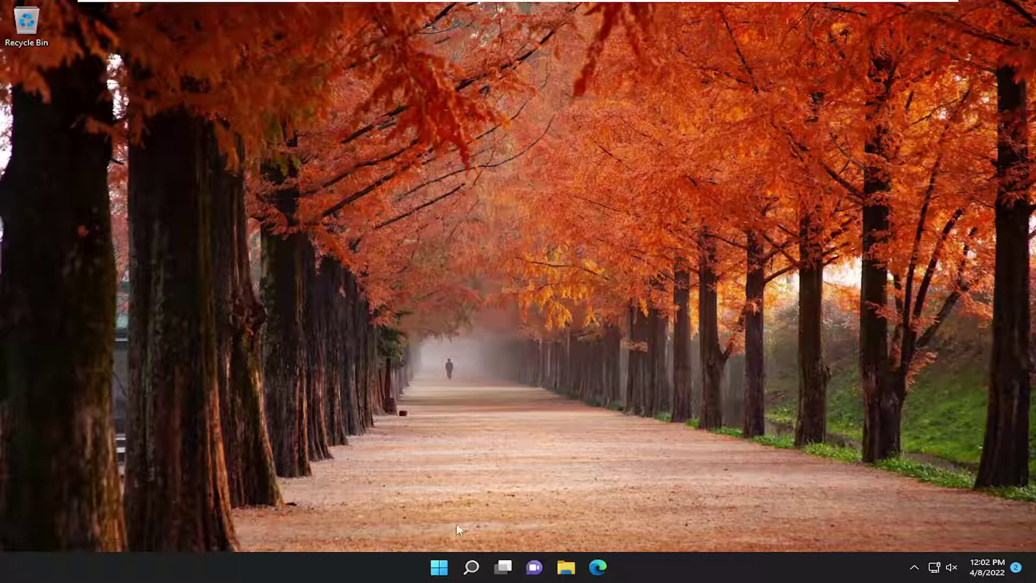
# - Run a Windows Update check from Settings, confirm 'You're up to date', and close Settings
pyautogui.click(471, 564)
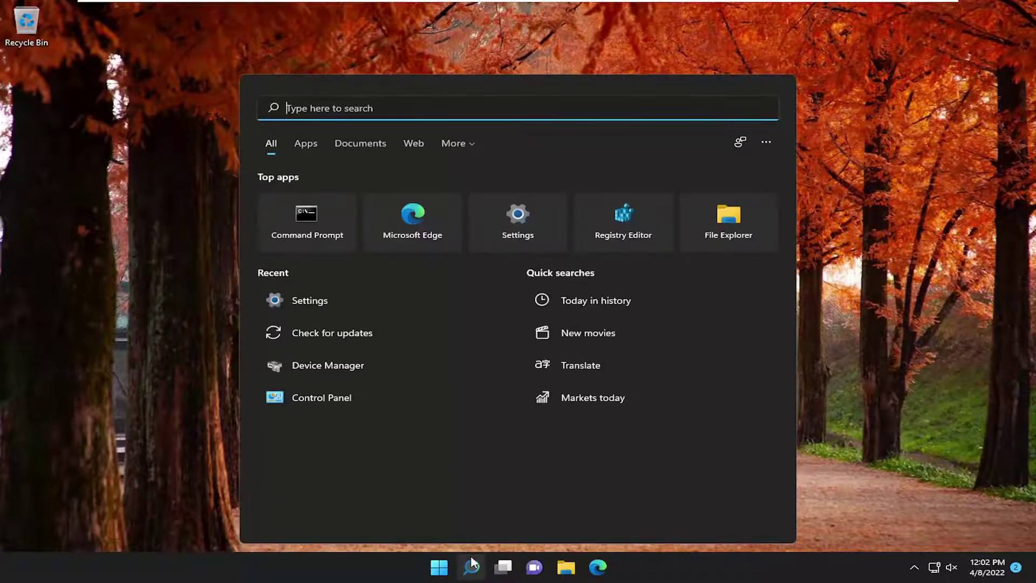
pyautogui.write('update')
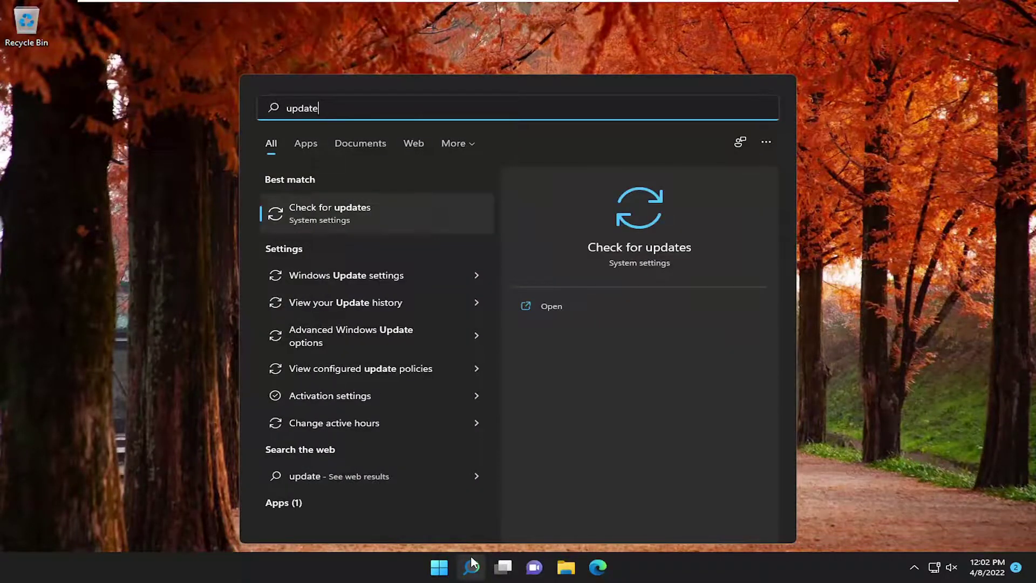
pyautogui.click(312, 210)
pyautogui.click(803, 160)
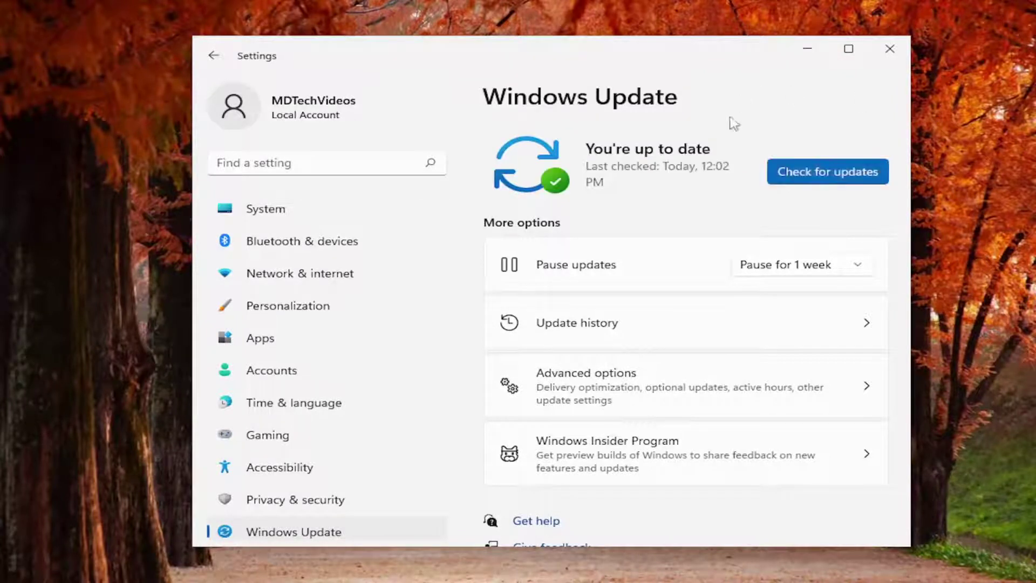
pyautogui.click(890, 49)
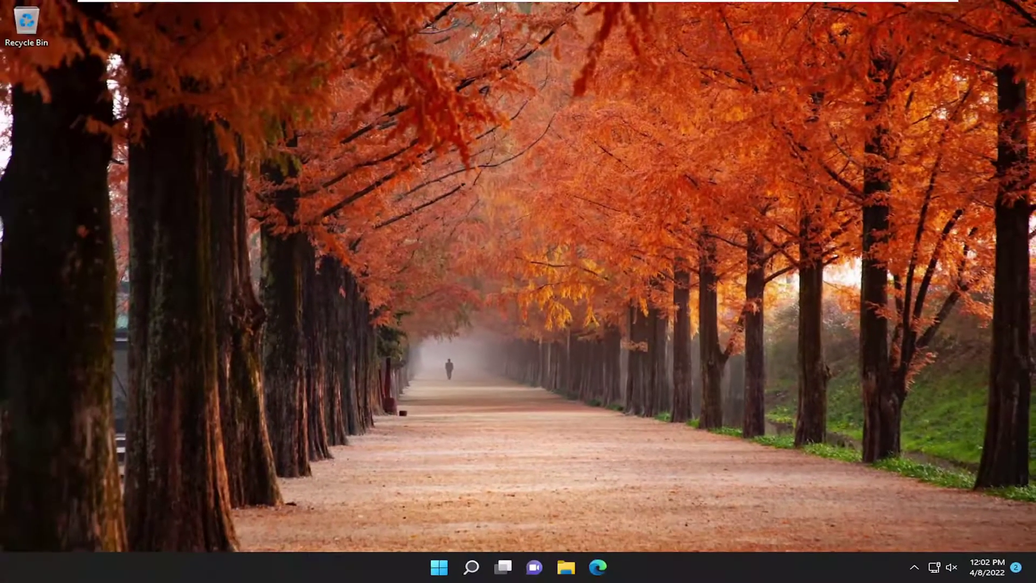
# - Open the Run dialog and paste the Microsoft NGC folder path into it
pyautogui.click(465, 569)
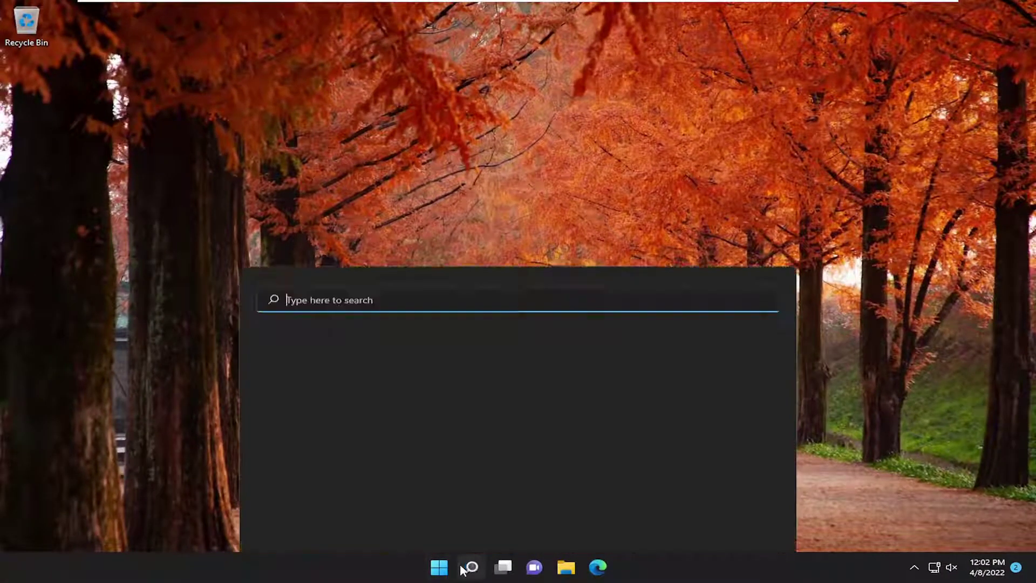
pyautogui.write('run')
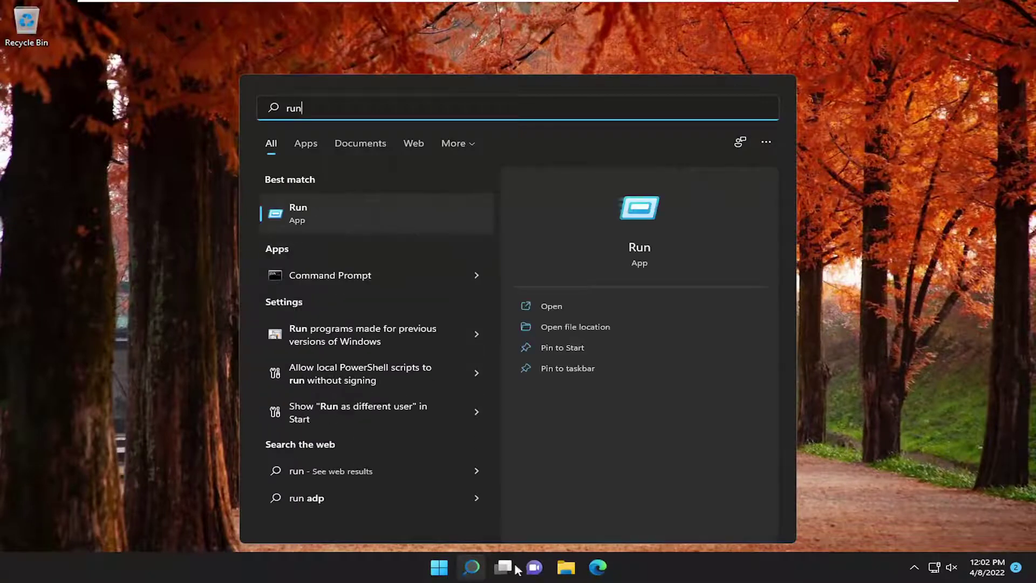
pyautogui.click(327, 220)
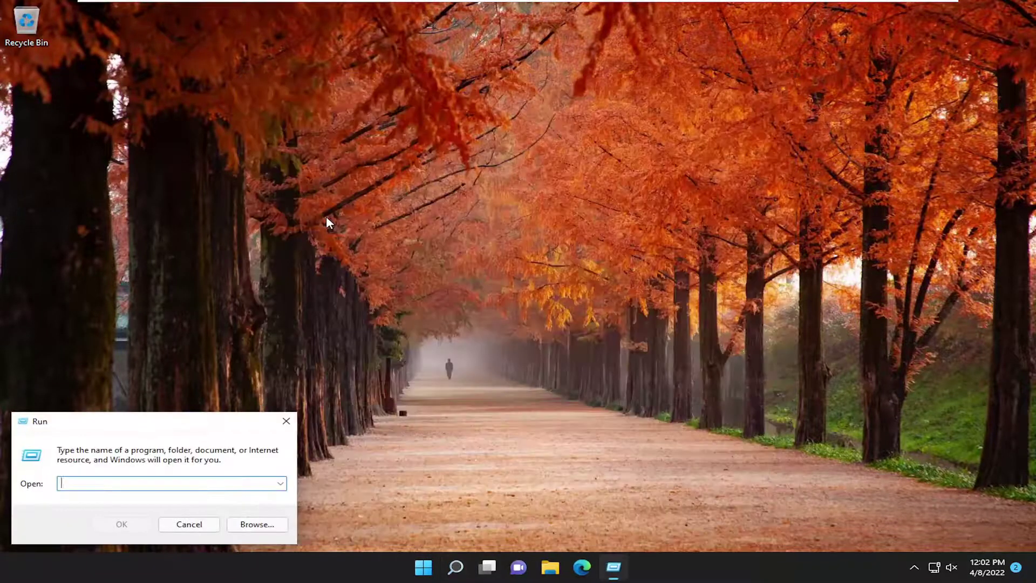
pyautogui.hotkey('ctrl', 'v')
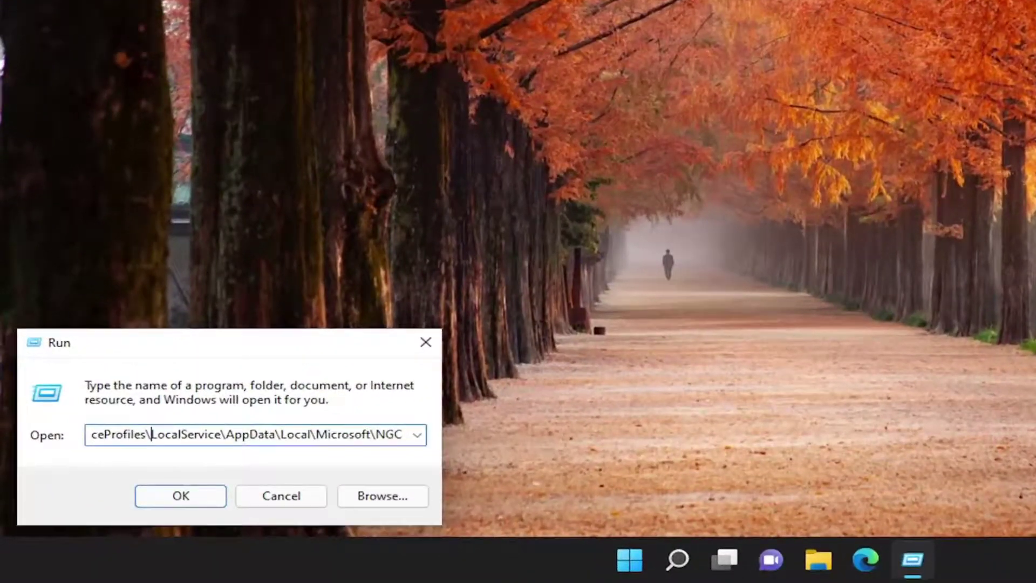
pyautogui.moveTo(147, 483); pyautogui.dragTo(60, 483)
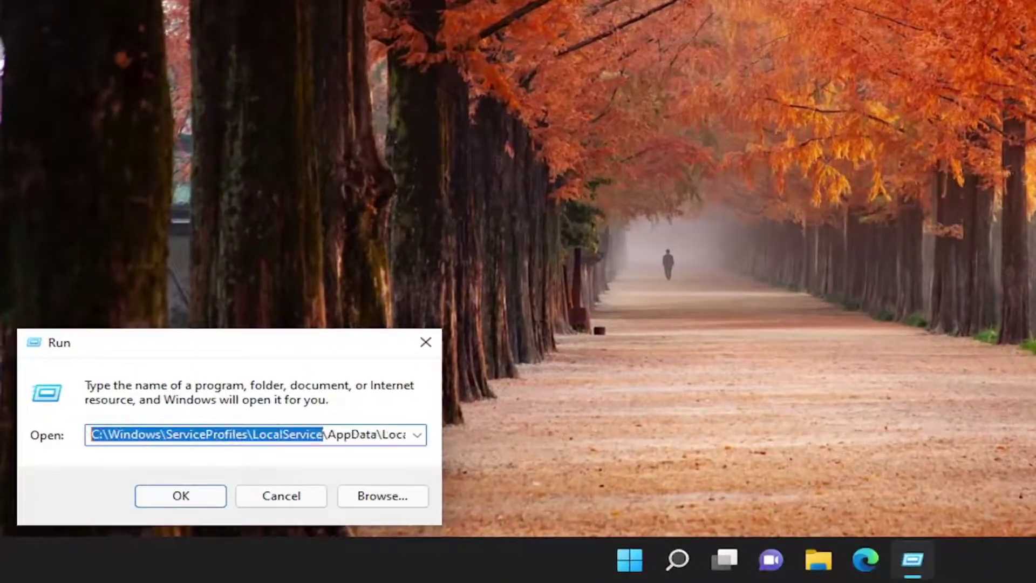
pyautogui.click(146, 435)
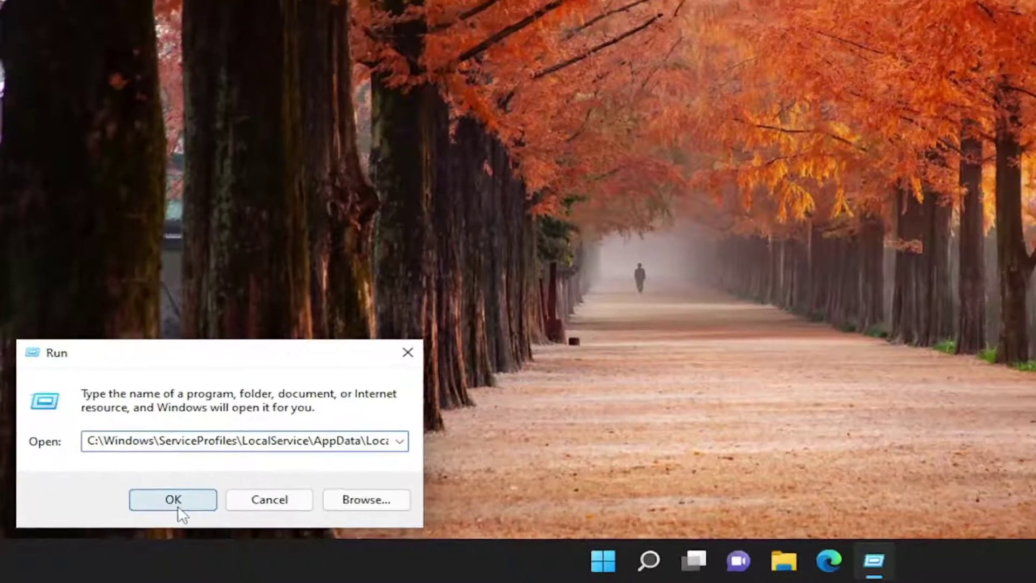
# - Try opening the NGC path, dismiss the access-denied error, and close Run
pyautogui.click(202, 496)
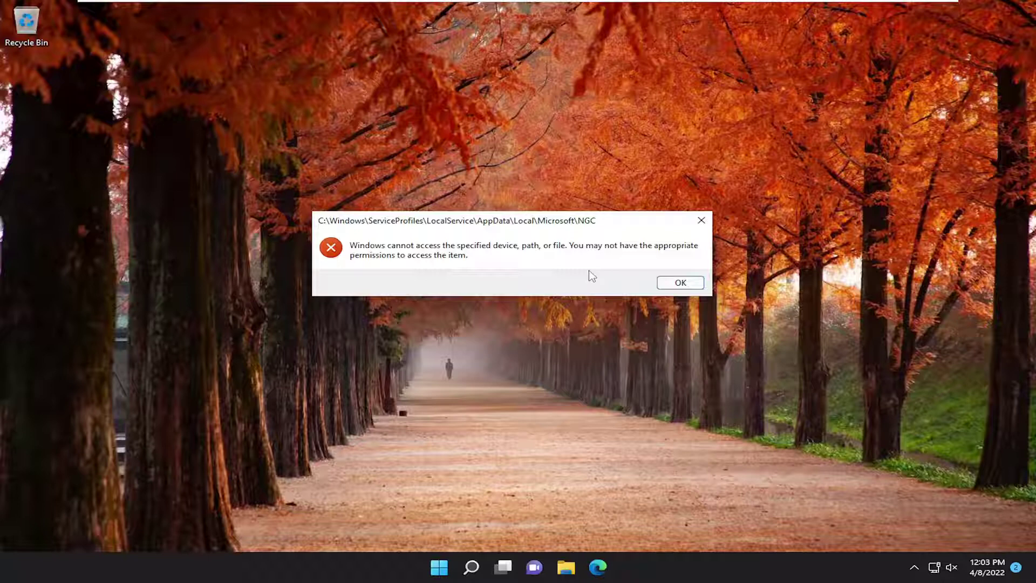
pyautogui.click(680, 283)
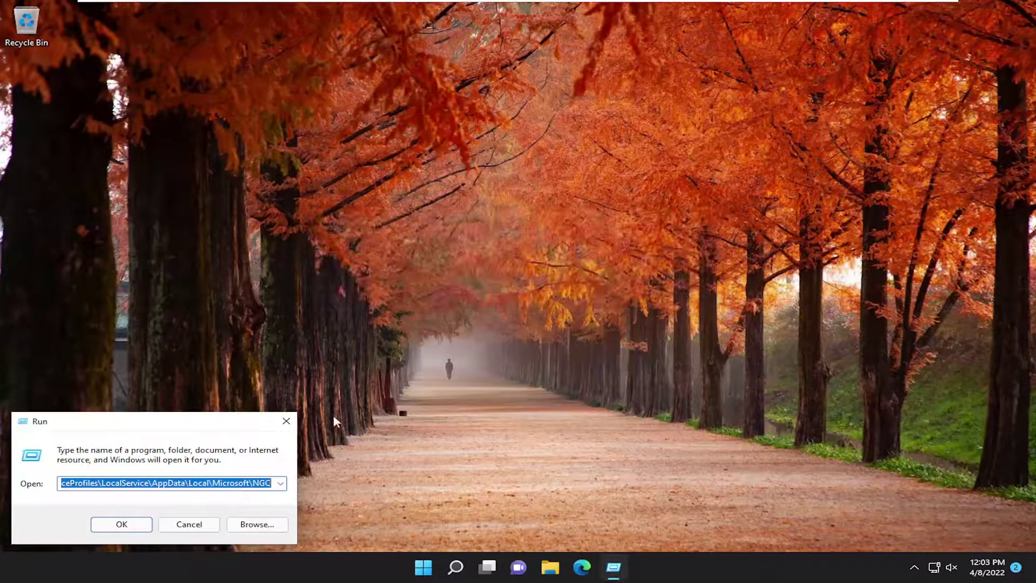
pyautogui.click(286, 421)
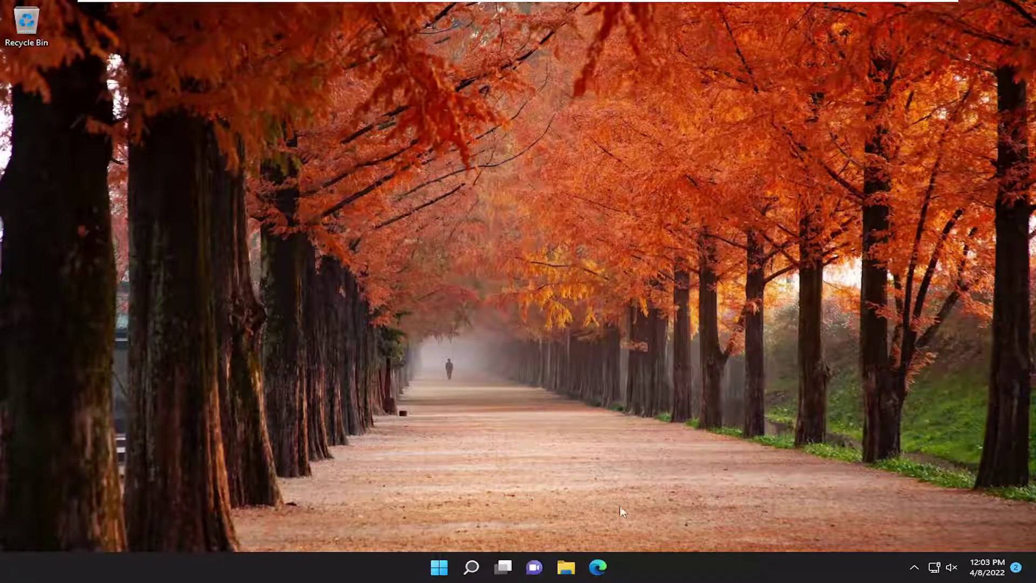
# - Launch Registry Editor as administrator from a 'regedit' search, approving the UAC prompt
pyautogui.click(471, 567)
pyautogui.write('re')
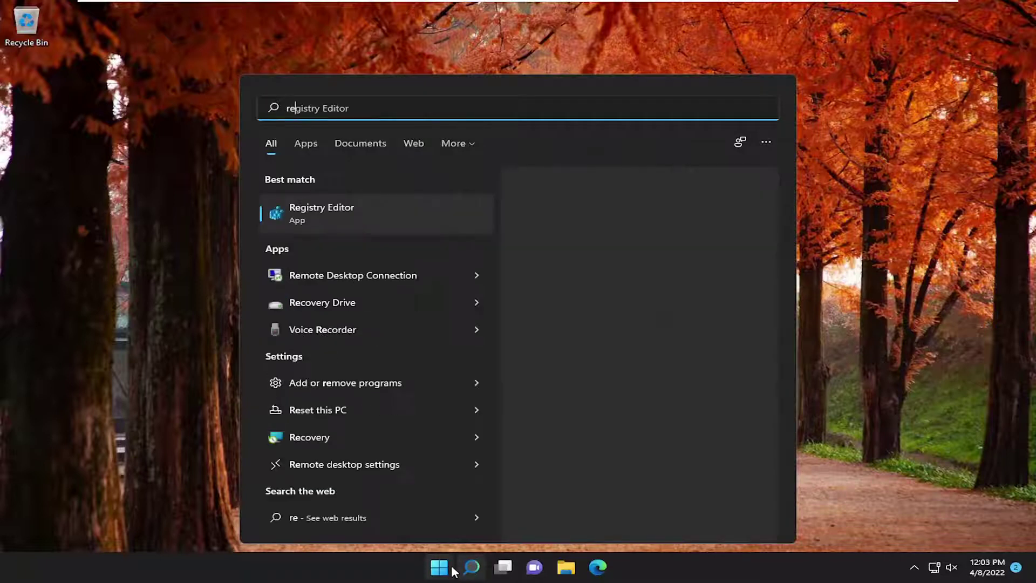
pyautogui.write('gedit')
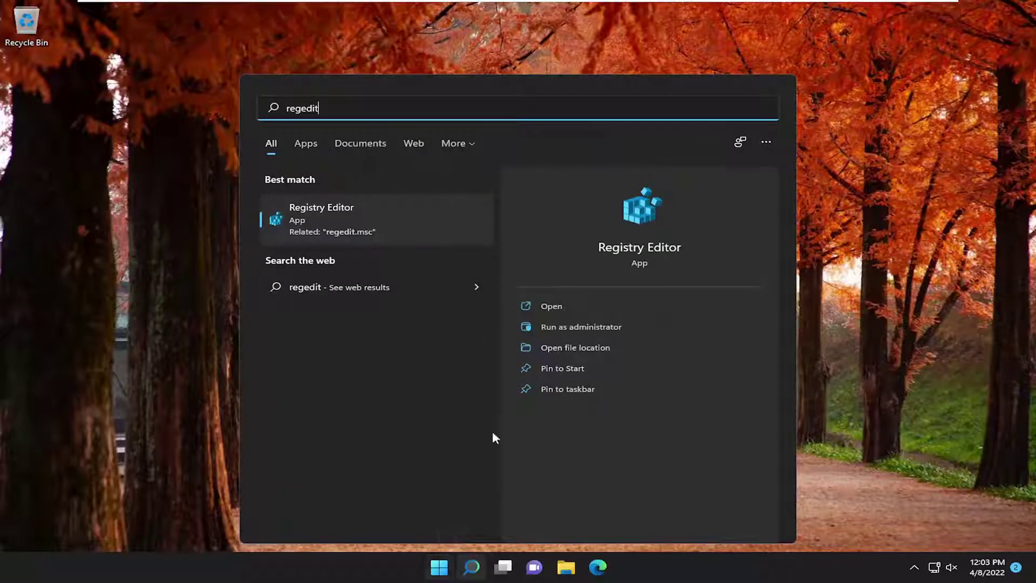
pyautogui.rightClick(347, 228)
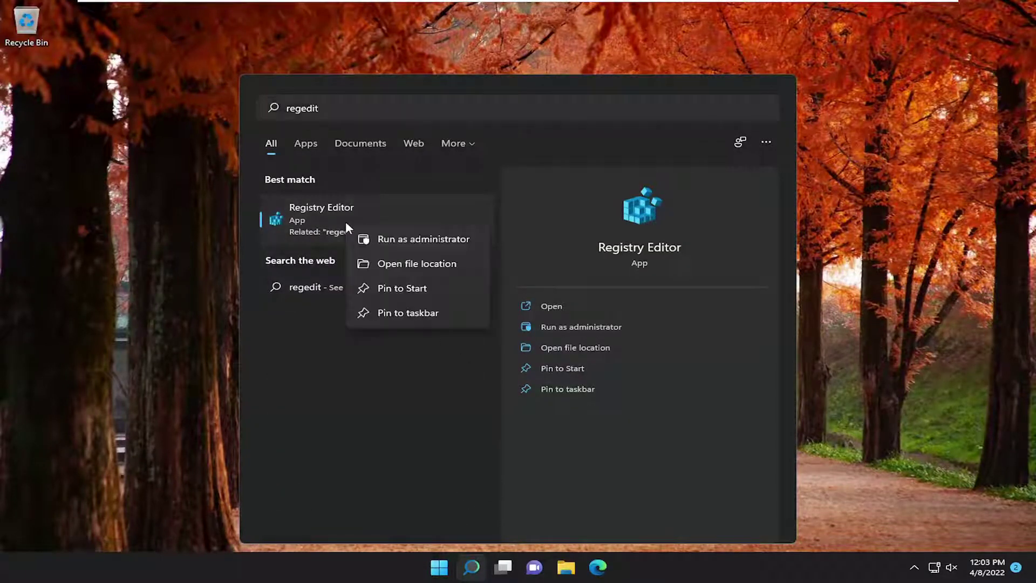
pyautogui.click(400, 241)
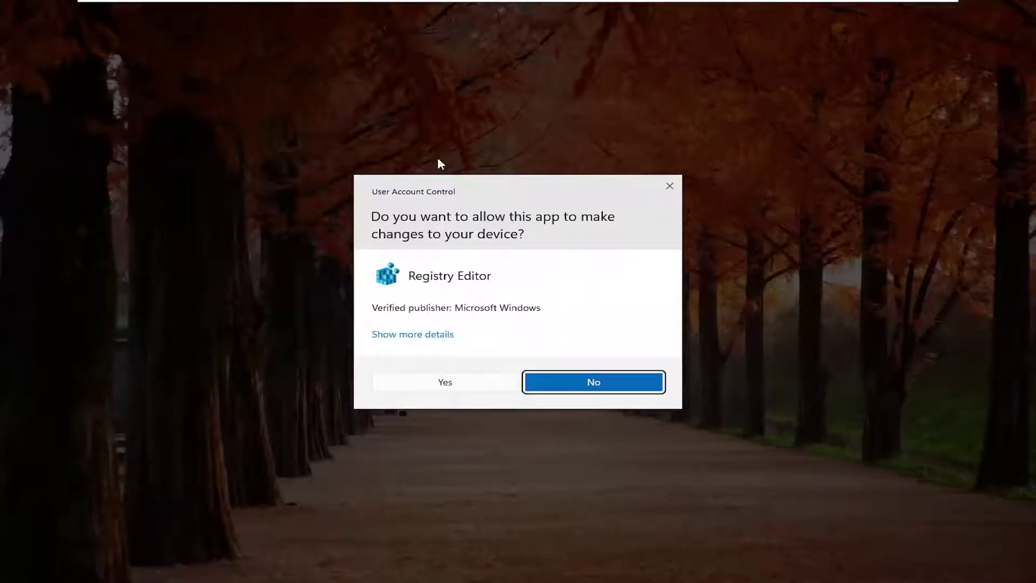
pyautogui.click(423, 382)
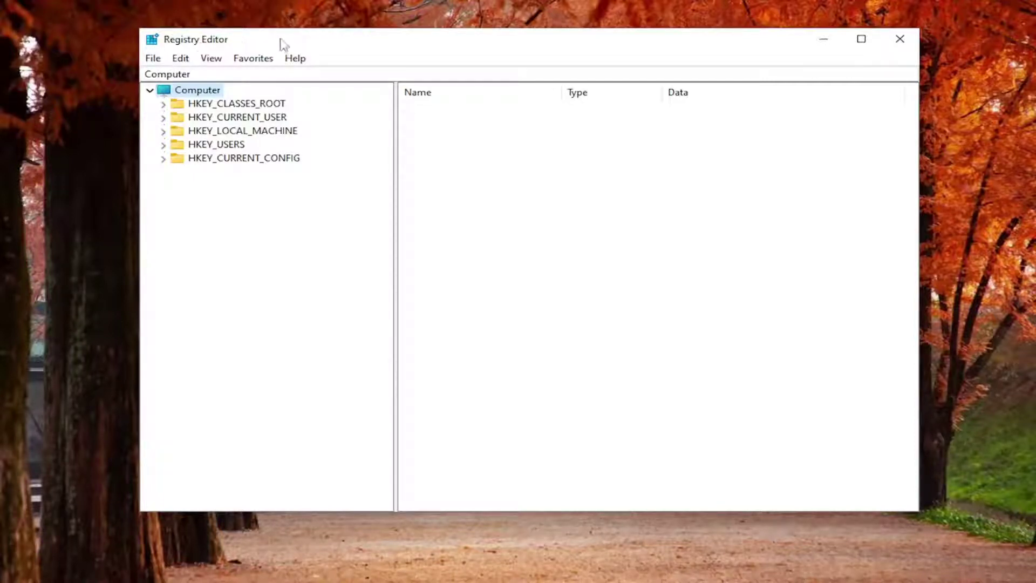
# - Start a registry export from the File menu, then cancel it
pyautogui.click(153, 60)
pyautogui.click(178, 91)
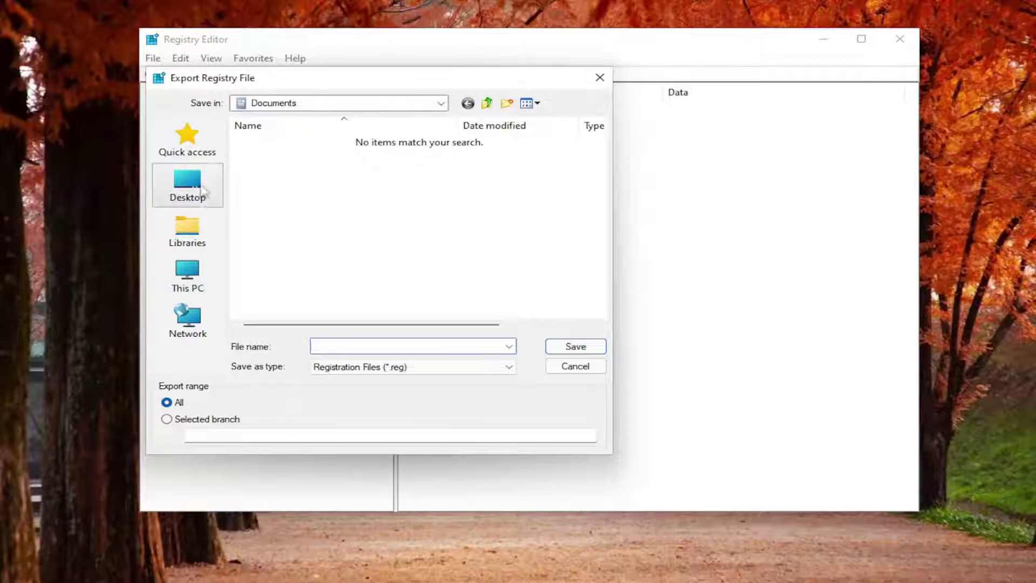
pyautogui.click(572, 369)
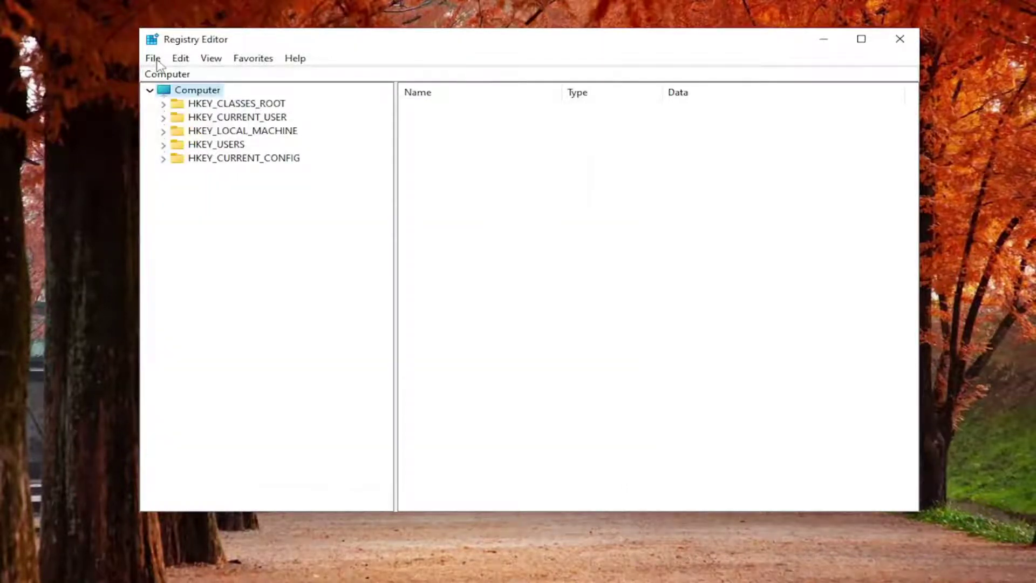
# - Open Import Registry File on the Desktop folder, then cancel the import
pyautogui.click(157, 62)
pyautogui.click(179, 75)
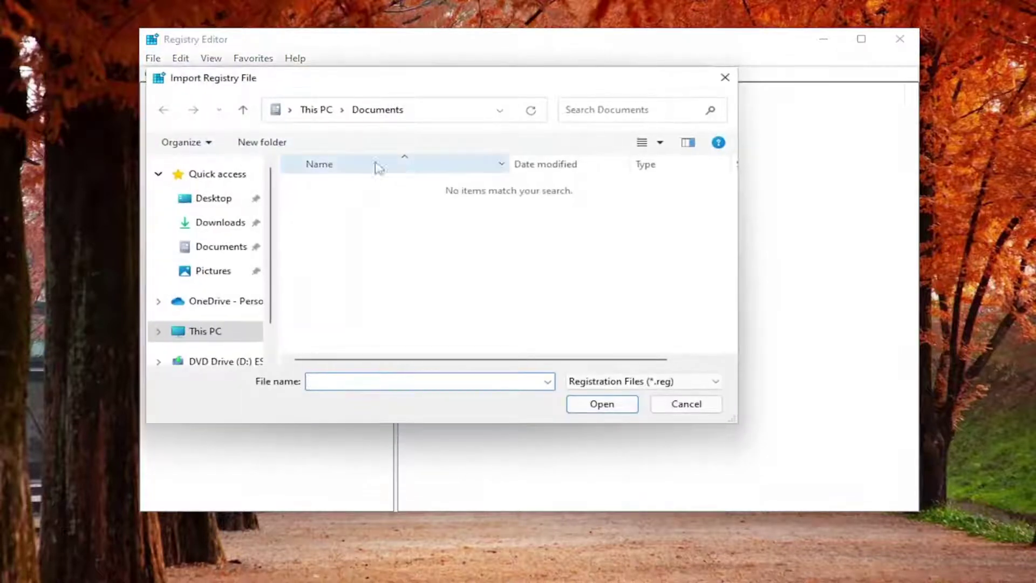
pyautogui.click(189, 203)
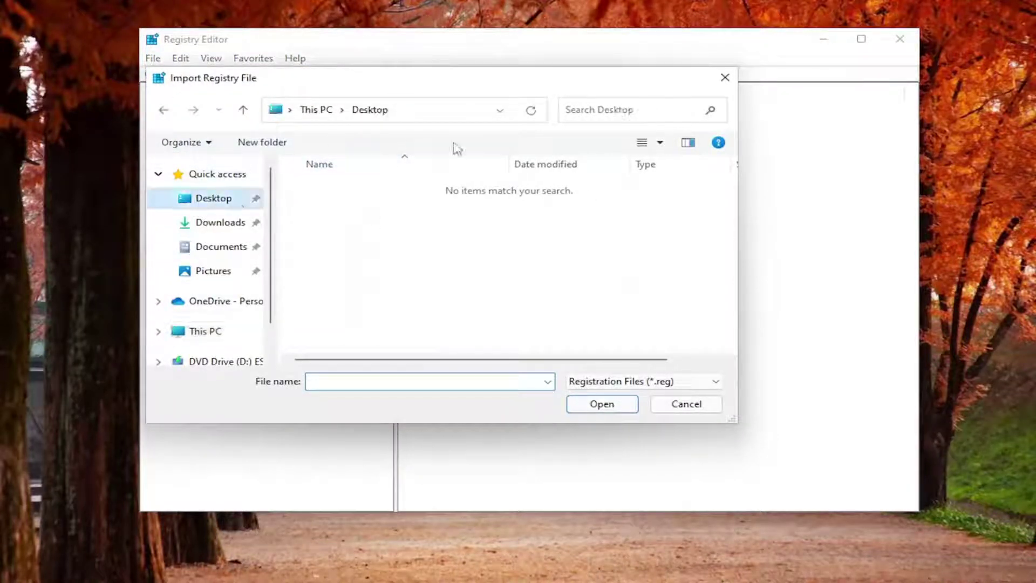
pyautogui.click(697, 409)
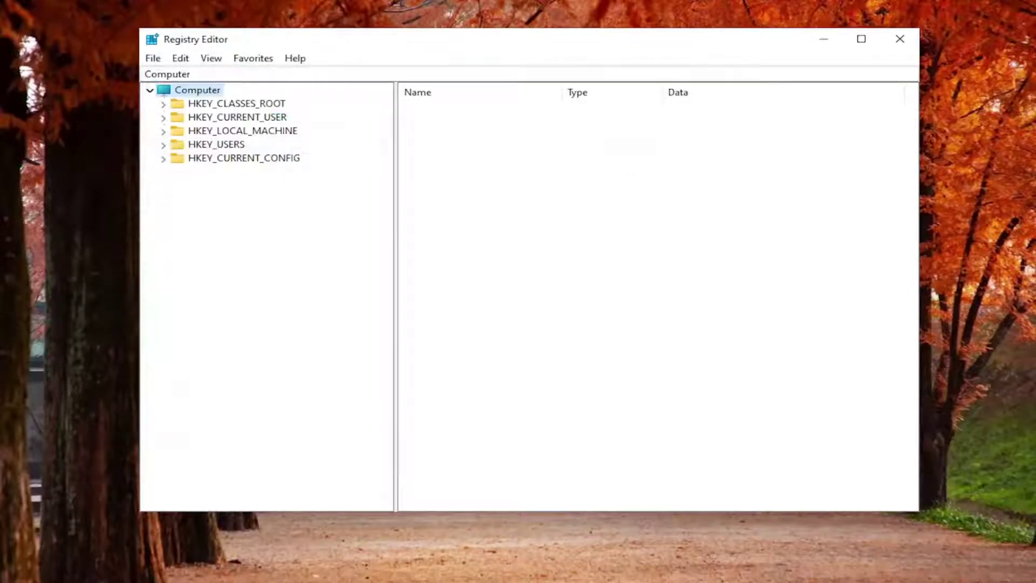
# - Expand HKEY_LOCAL_MACHINE > SOFTWARE > Policies > Microsoft in the key tree
pyautogui.doubleClick(241, 132)
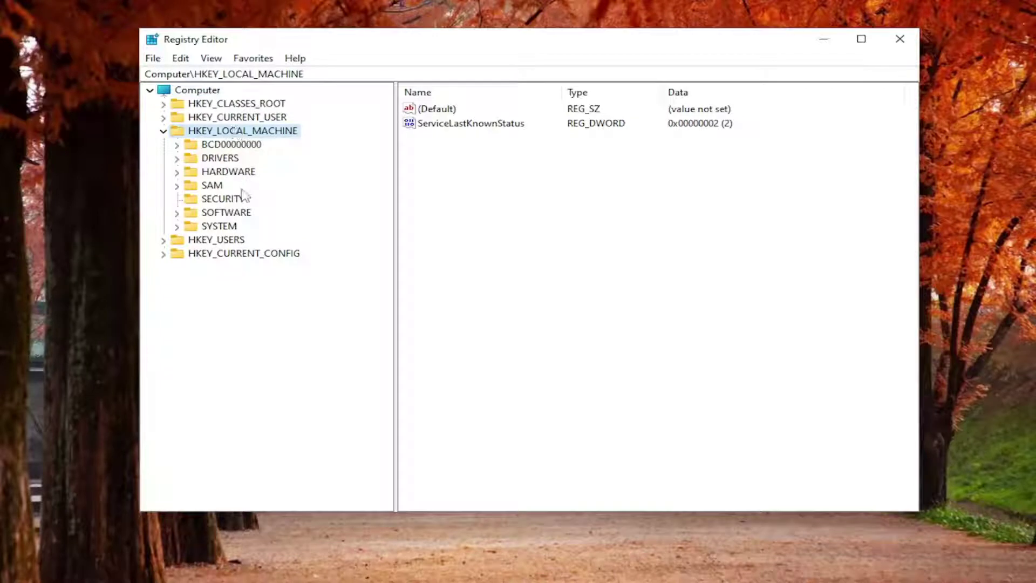
pyautogui.doubleClick(226, 213)
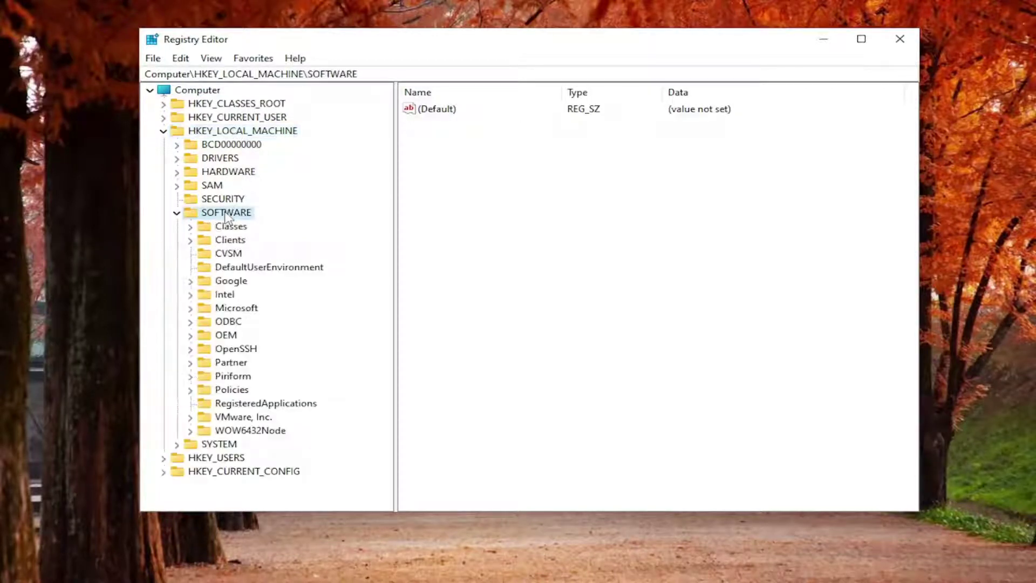
pyautogui.doubleClick(230, 390)
pyautogui.click(238, 405)
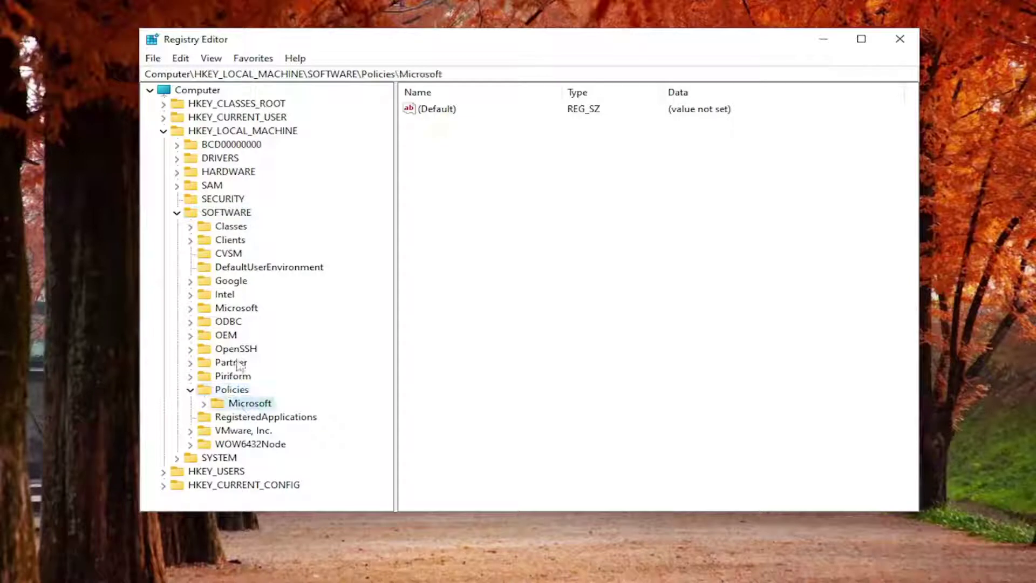
pyautogui.doubleClick(239, 404)
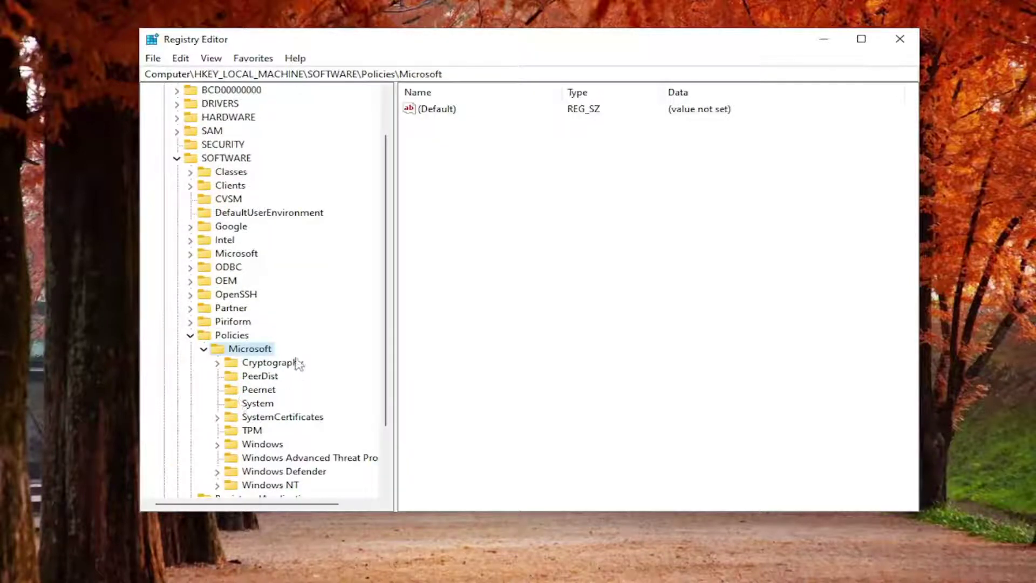
# - Expand Windows and select the System key showing AllowDomainPINLogo
pyautogui.scroll(-1, 299, 364)
pyautogui.doubleClick(261, 403)
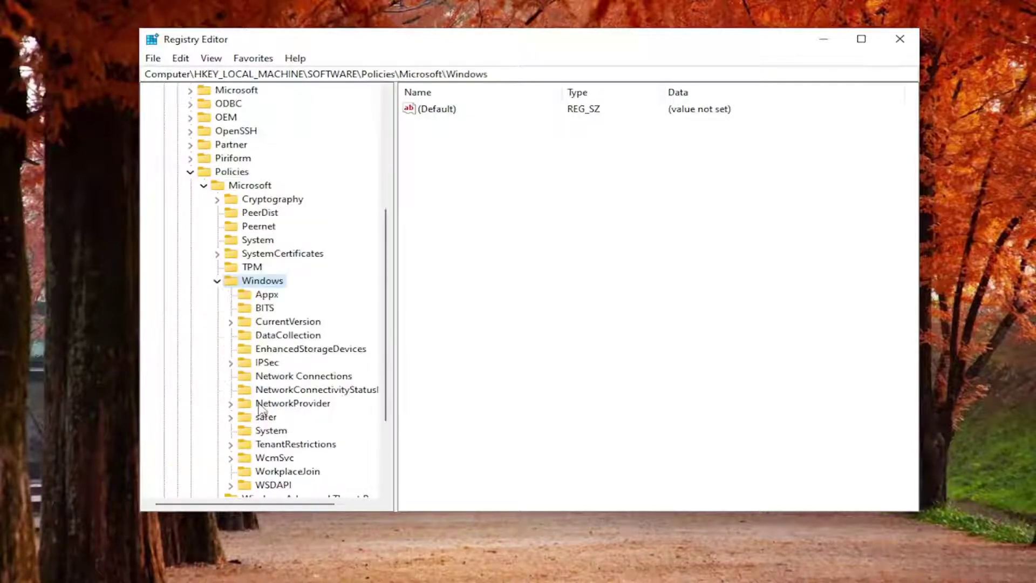
pyautogui.scroll(-1, 260, 403)
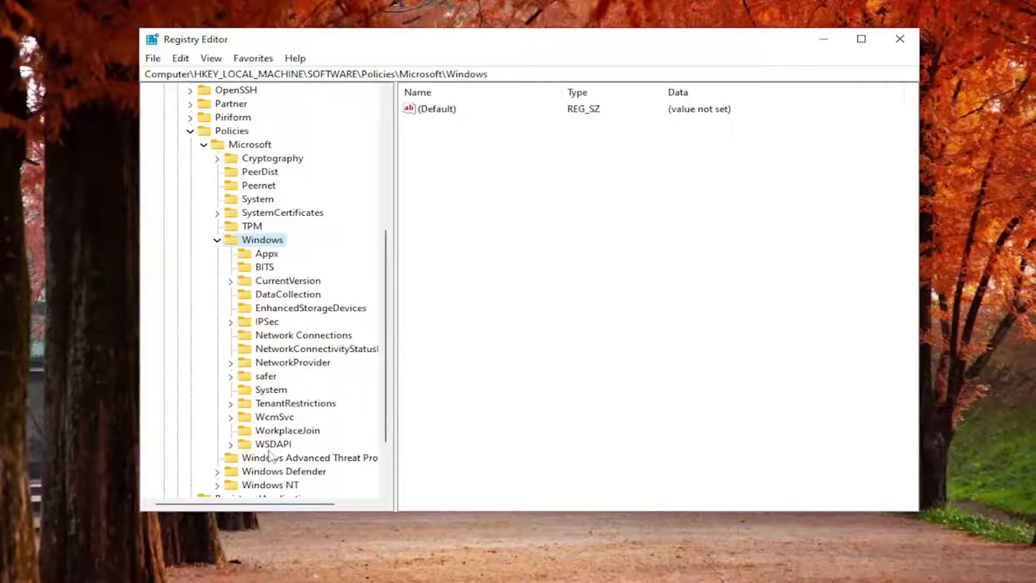
pyautogui.click(273, 391)
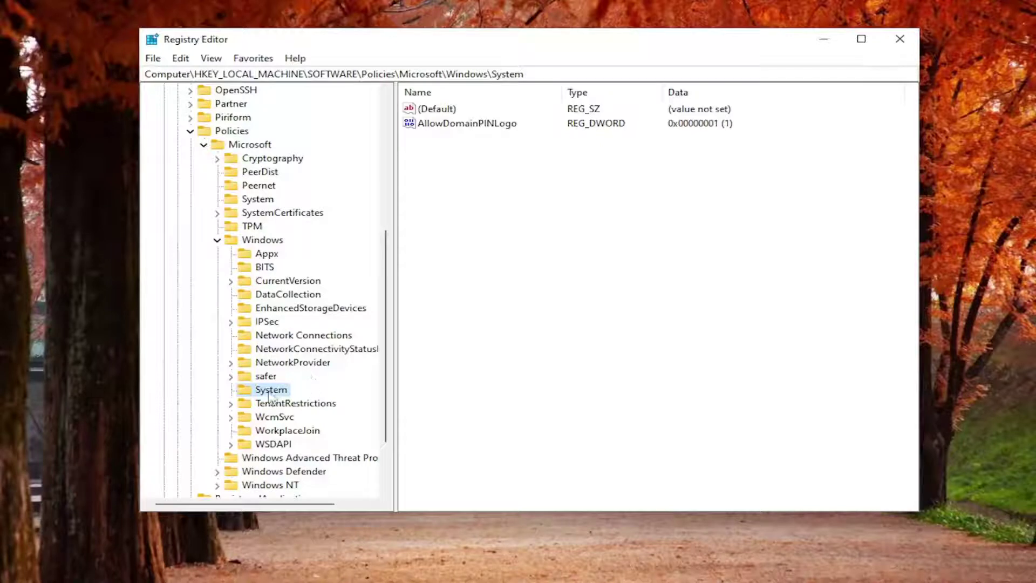
pyautogui.rightClick(255, 240)
pyautogui.moveTo(307, 266)
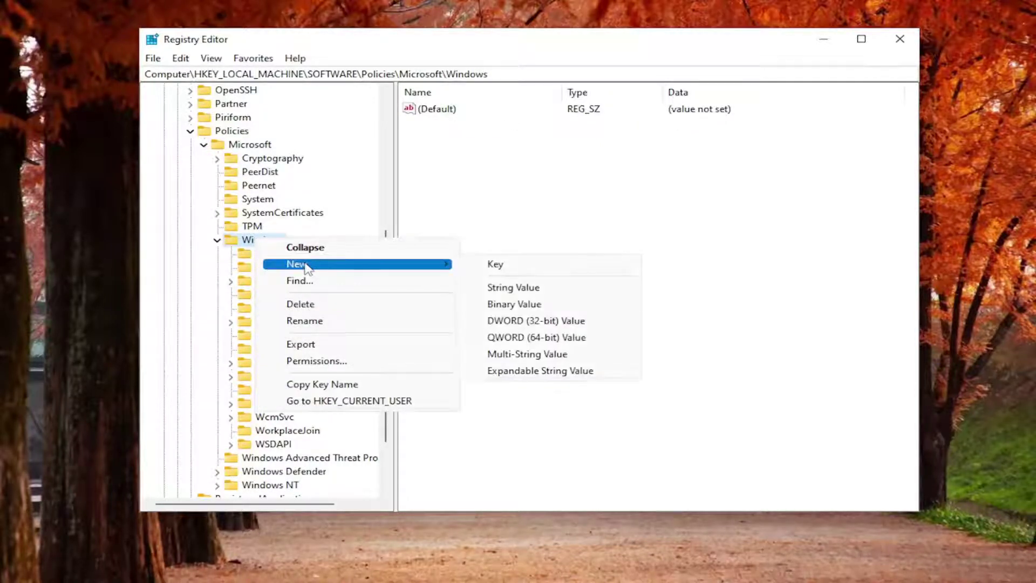
pyautogui.click(271, 444)
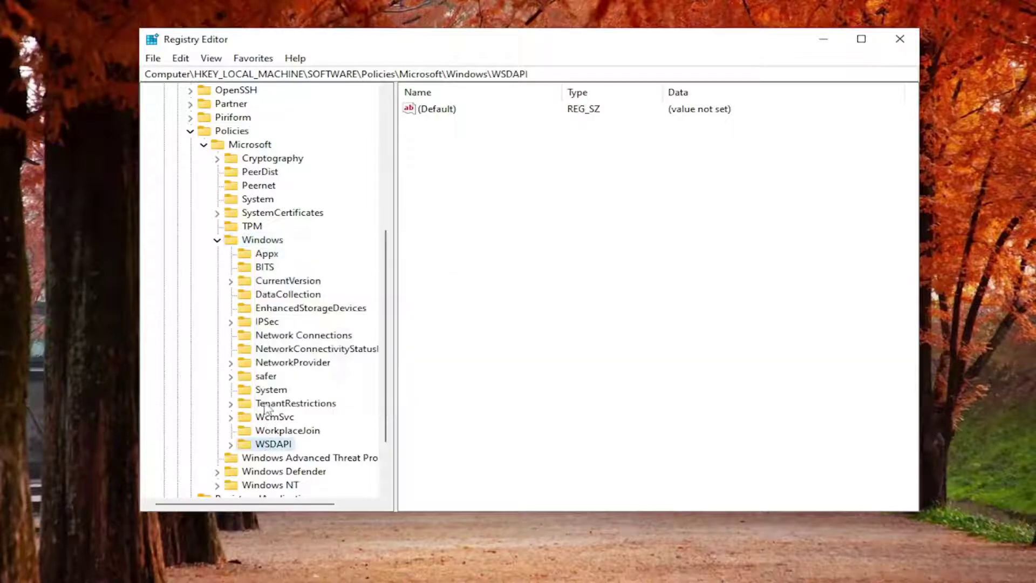
pyautogui.click(270, 391)
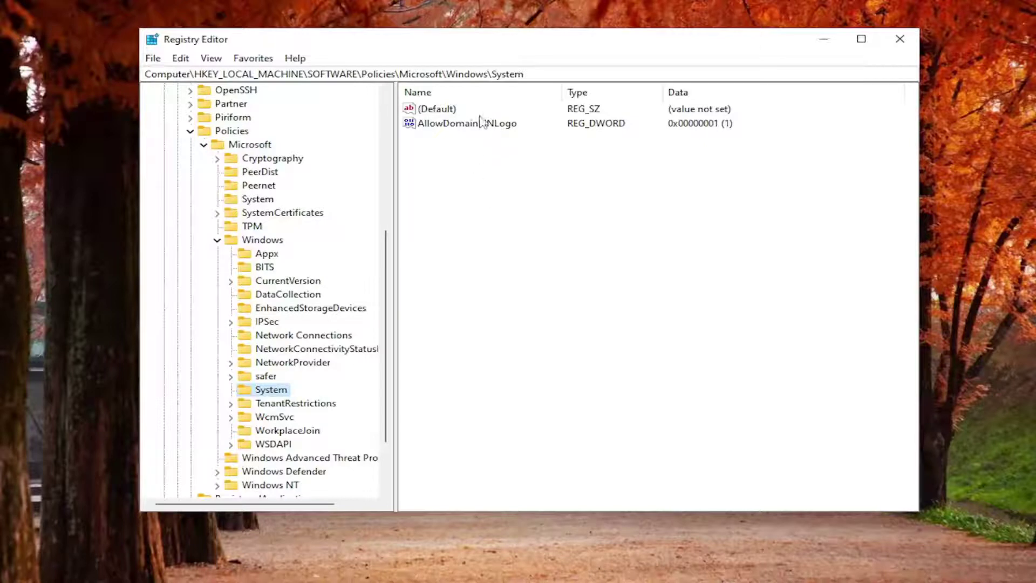
# - Add a new DWORD (32-bit) value in System and set AllowDomainPINLogo's data to 1
pyautogui.rightClick(456, 186)
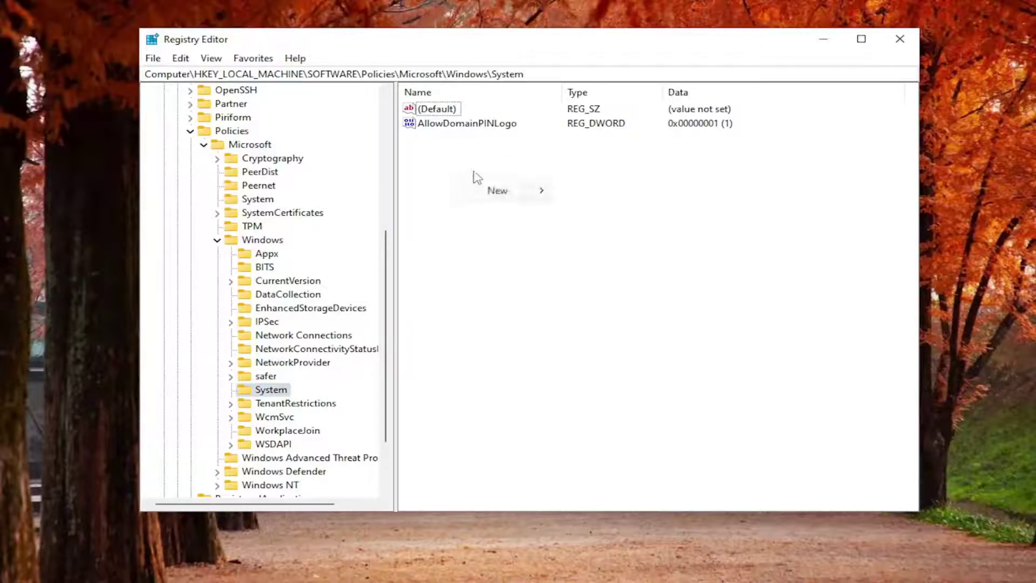
pyautogui.moveTo(521, 194)
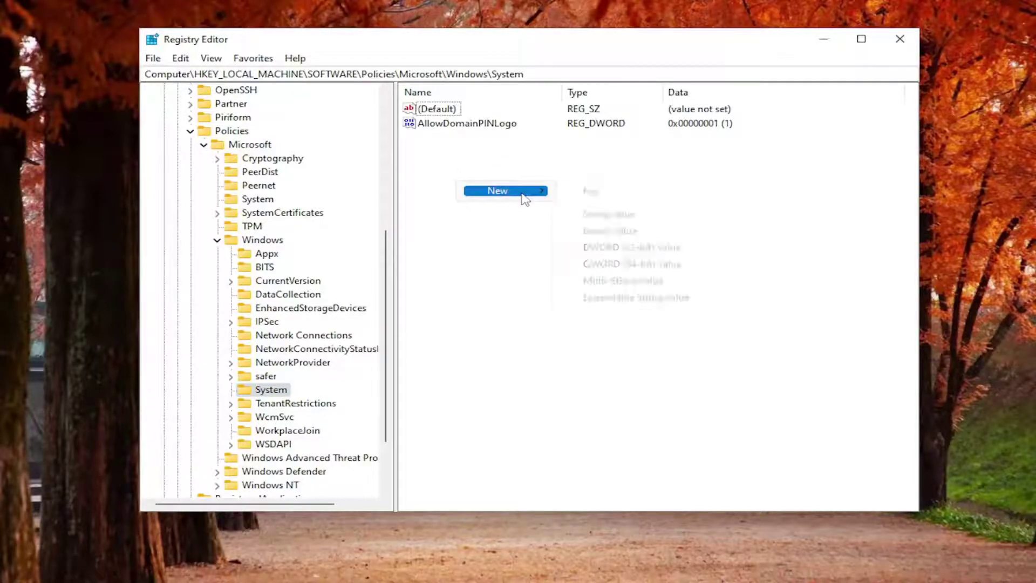
pyautogui.click(615, 248)
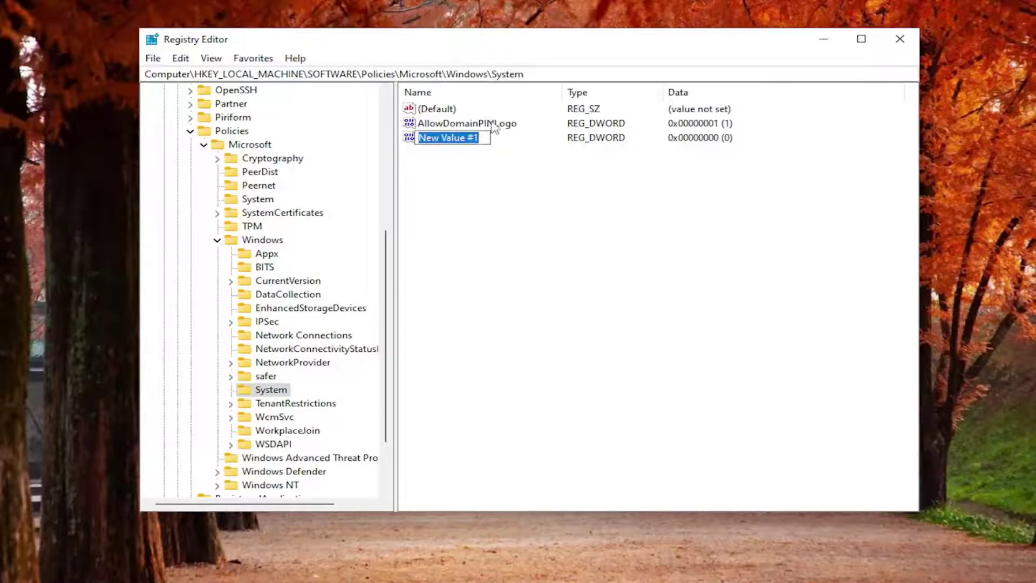
pyautogui.click(510, 125)
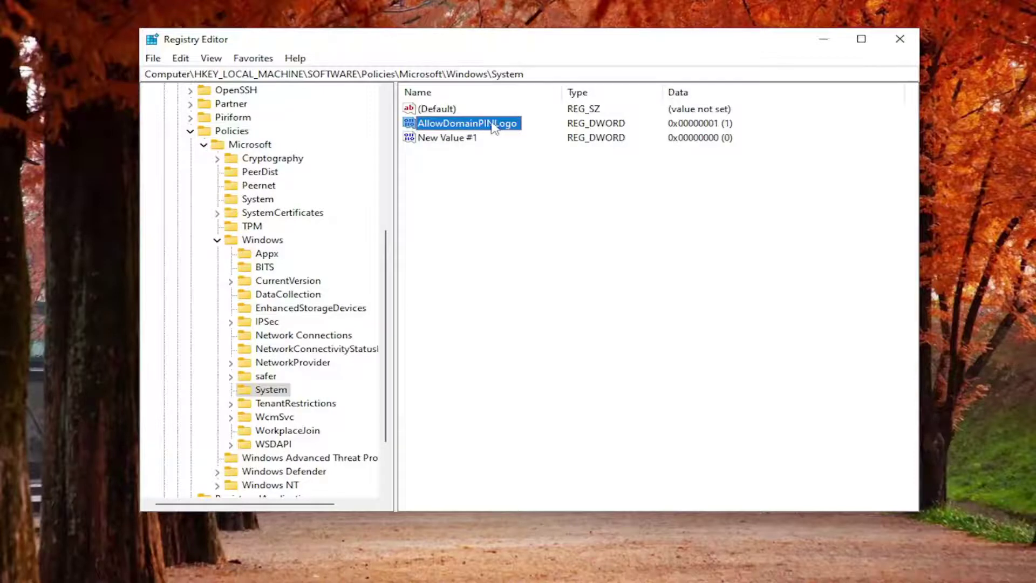
pyautogui.doubleClick(491, 128)
pyautogui.moveTo(326, 108); pyautogui.dragTo(507, 133)
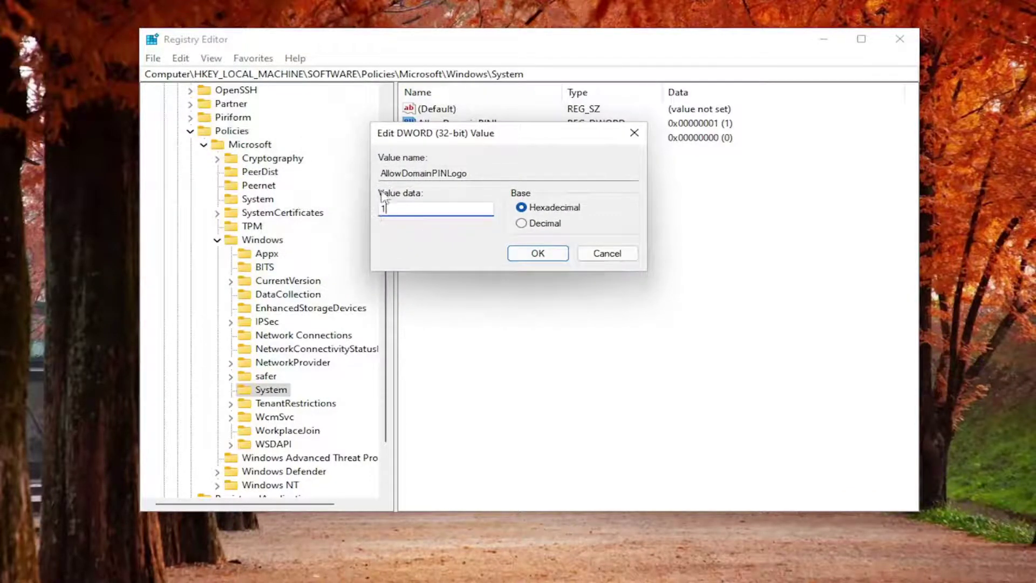
pyautogui.click(538, 253)
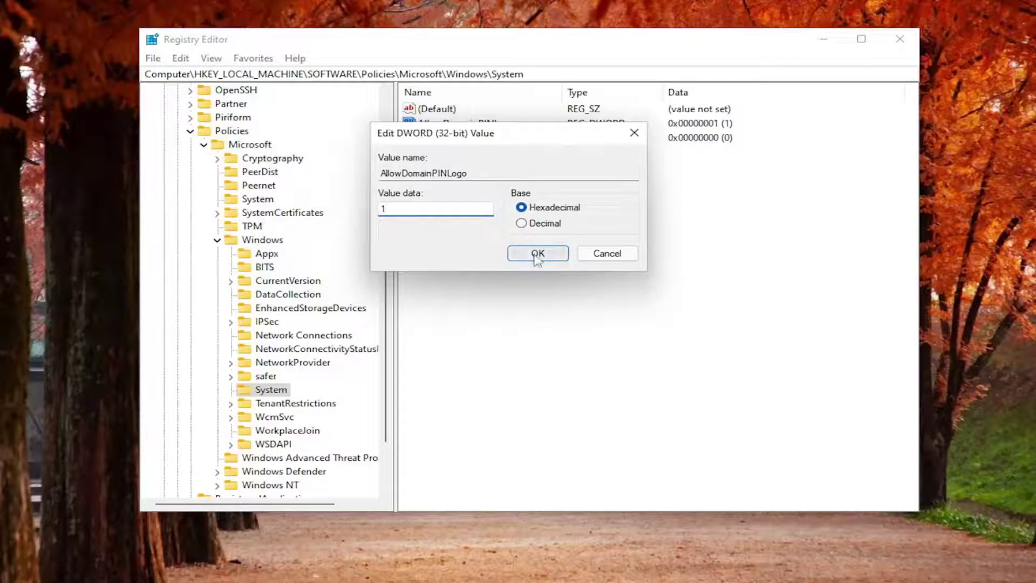
# - Collapse the HKEY_LOCAL_MACHINE tree back to Computer and close Registry Editor
pyautogui.click(217, 239)
pyautogui.click(203, 266)
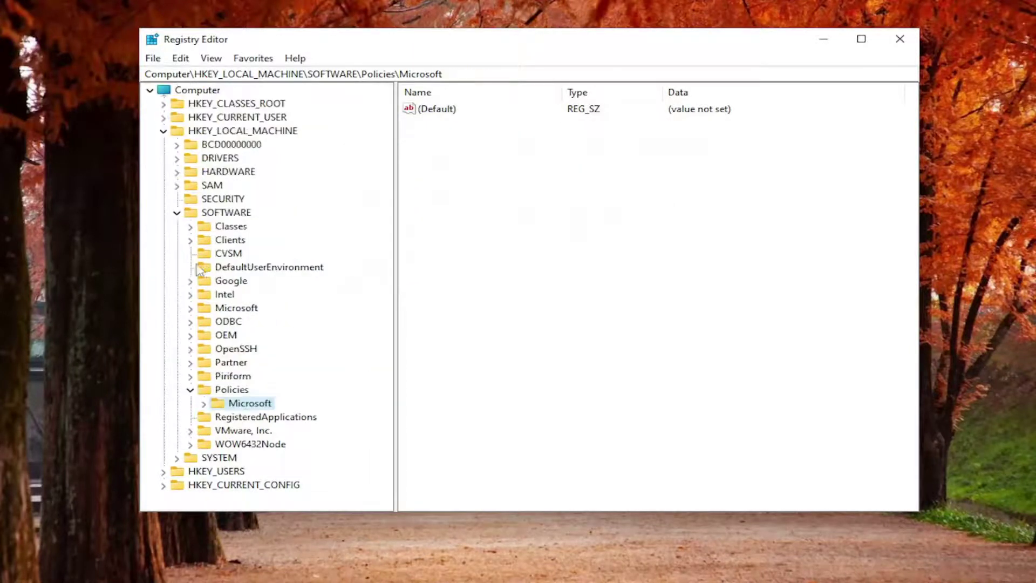
pyautogui.click(190, 389)
pyautogui.click(176, 212)
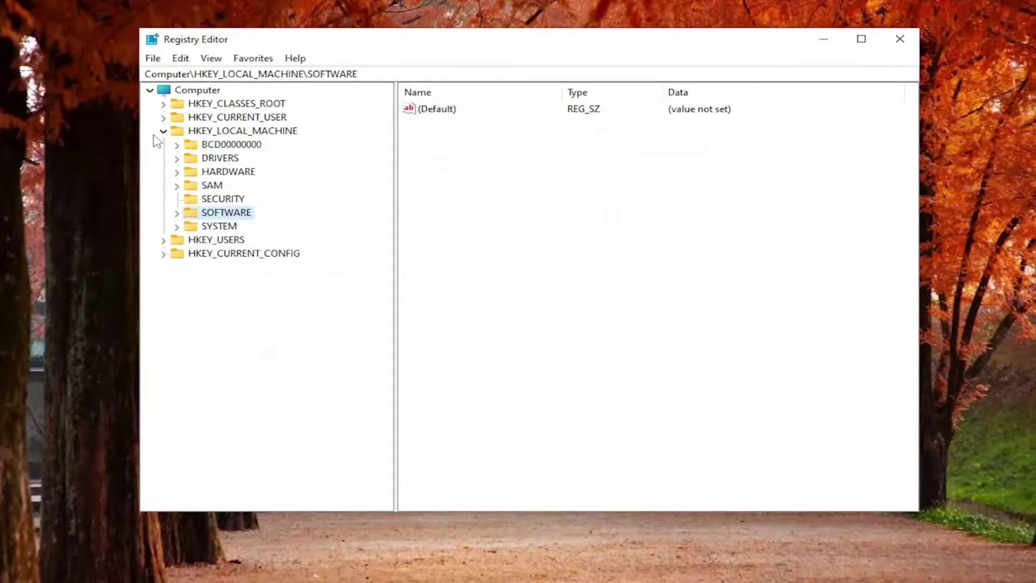
pyautogui.click(163, 131)
pyautogui.click(189, 90)
pyautogui.click(894, 42)
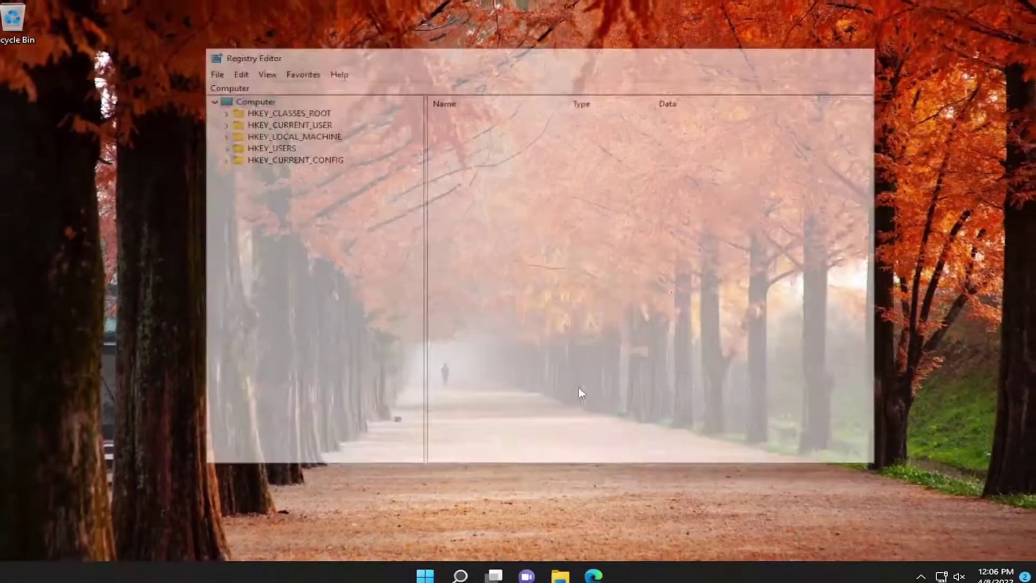